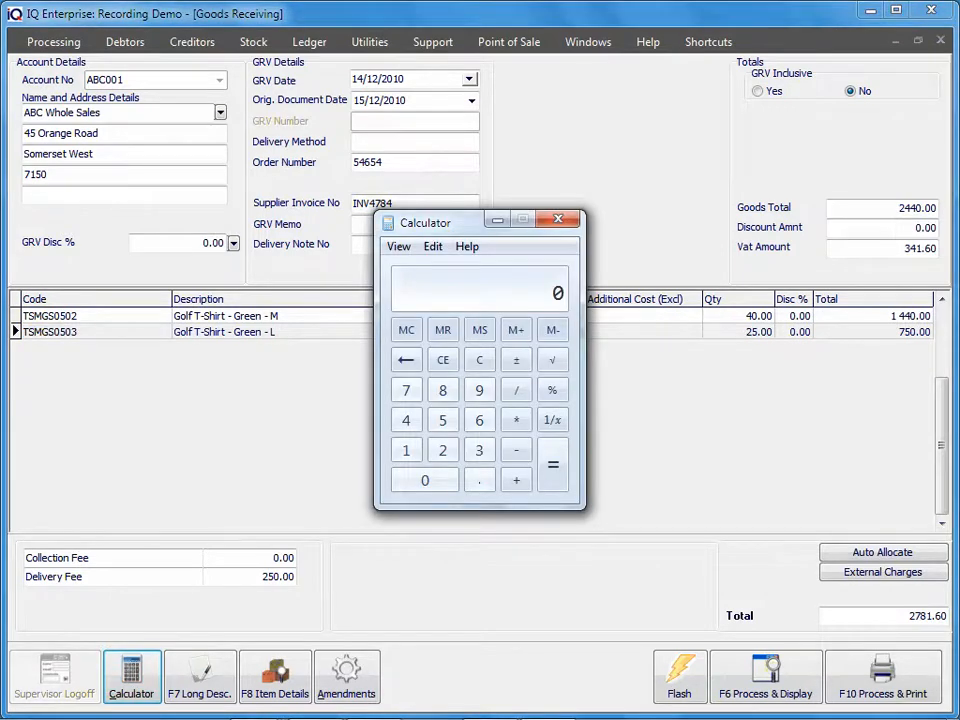
- Move the calculator aside and close it to return to the goods receiving document
{"action": "left_click_drag", "start_coordinate": [419, 225], "coordinate": [349, 221]}
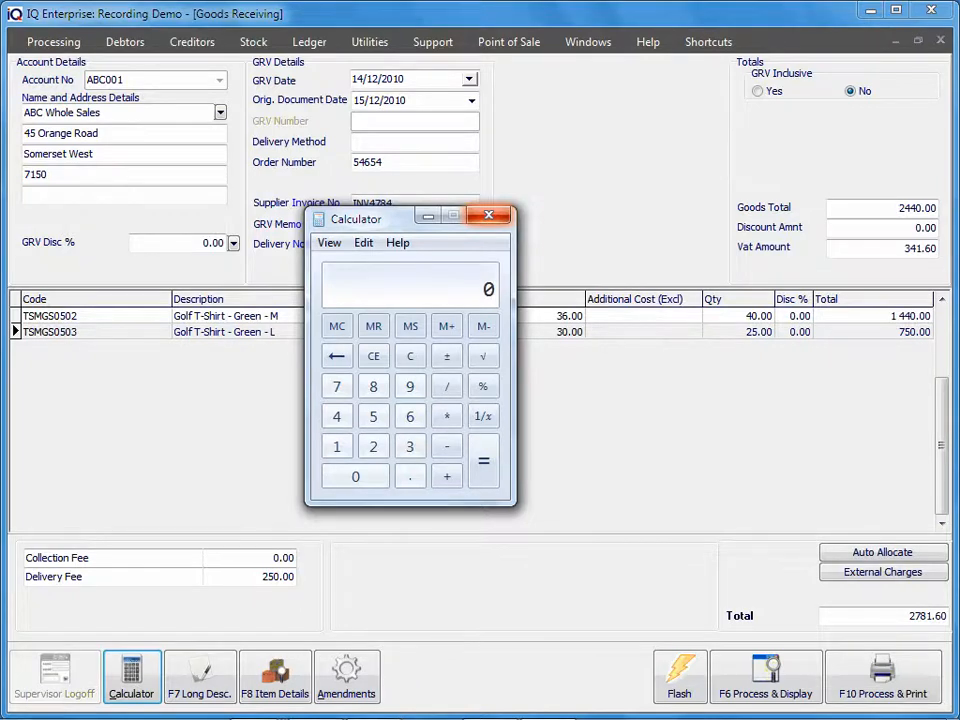
{"action": "left_click", "coordinate": [488, 215]}
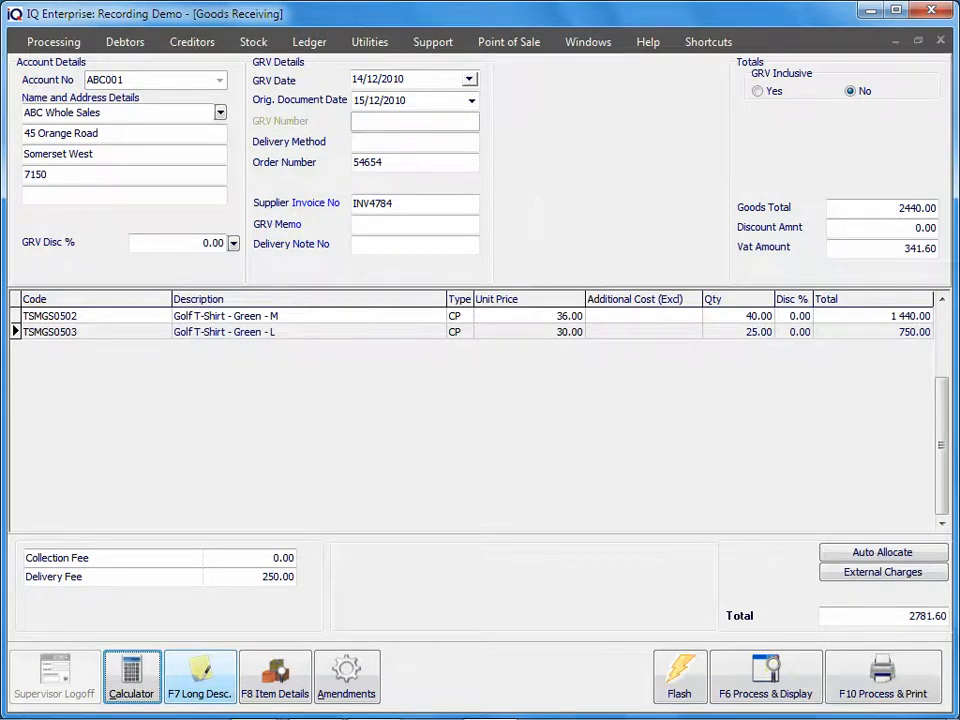
- Add a two-line long description to the goods receipt, "Long desciption" and "Will add below the items on GRV", and accept it
{"action": "key", "text": "F7"}
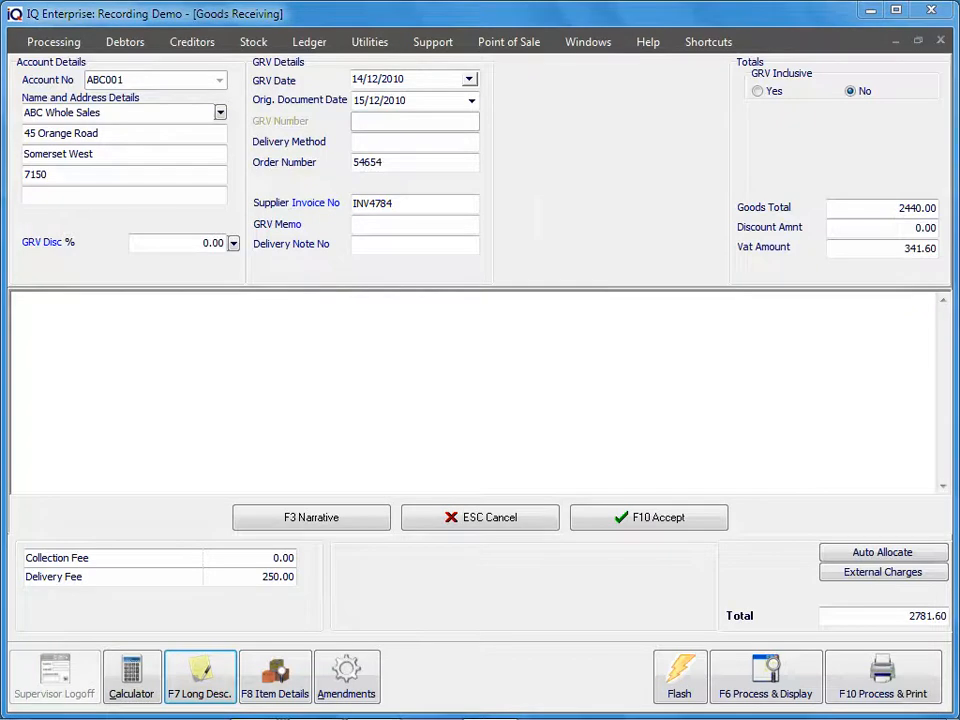
{"action": "type", "text": "Long desc"}
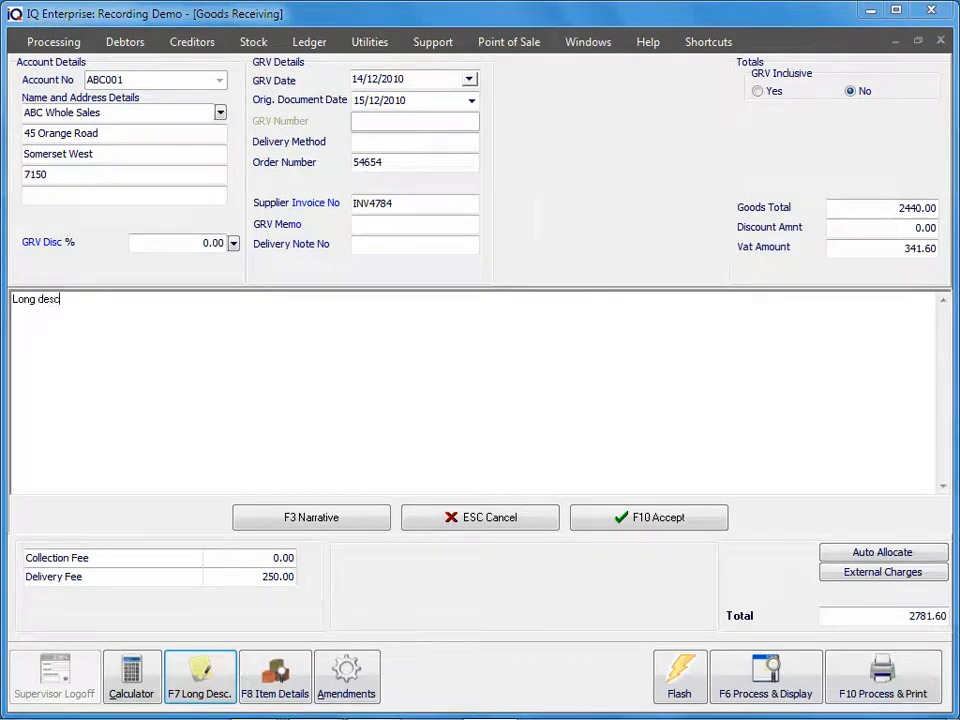
{"action": "type", "text": "iption"}
{"action": "key", "text": "Return"}
{"action": "type", "text": "Wil"}
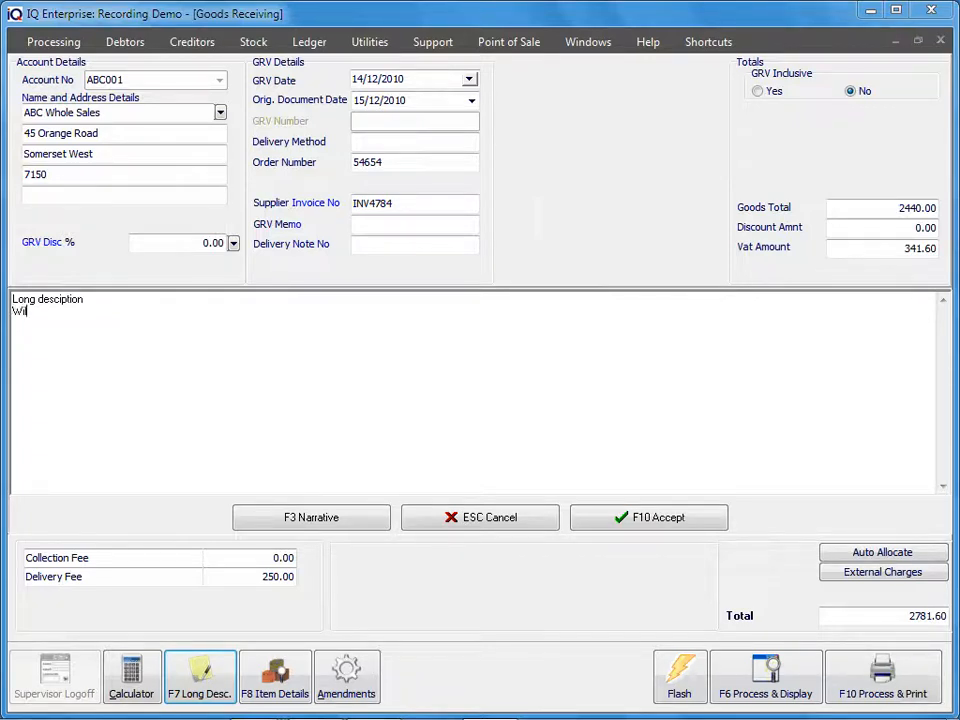
{"action": "type", "text": "l be asde"}
{"action": "key", "text": "BackSpace"}
{"action": "key", "text": "BackSpace"}
{"action": "key", "text": "BackSpace"}
{"action": "key", "text": "BackSpace"}
{"action": "key", "text": "BackSpace"}
{"action": "key", "text": "BackSpace"}
{"action": "key", "text": "BackSpace"}
{"action": "key", "text": "BackSpace"}
{"action": "type", "text": "add below the items on GRV"}
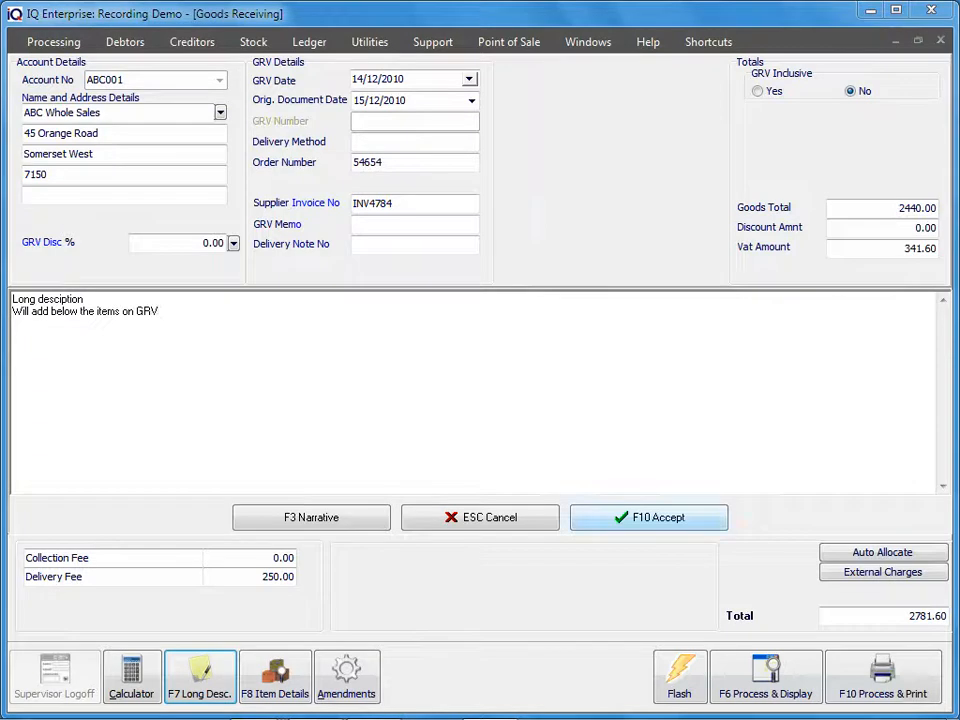
{"action": "key", "text": "F10"}
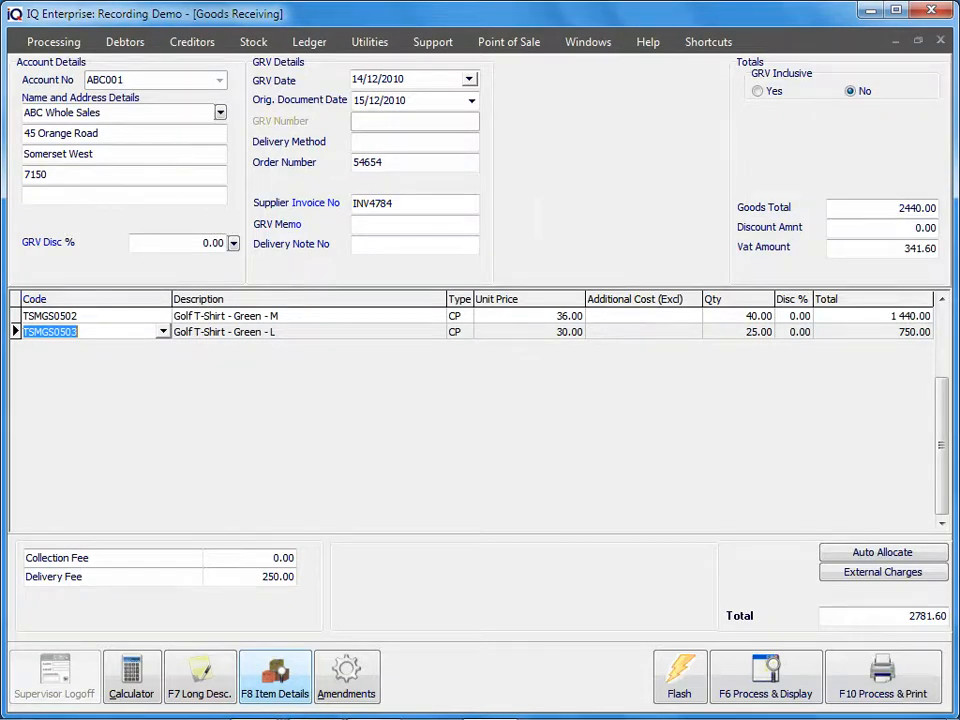
- View the stock item details of Golf T-Shirt - Green - L, close them and return to its line
{"action": "key", "text": "F8"}
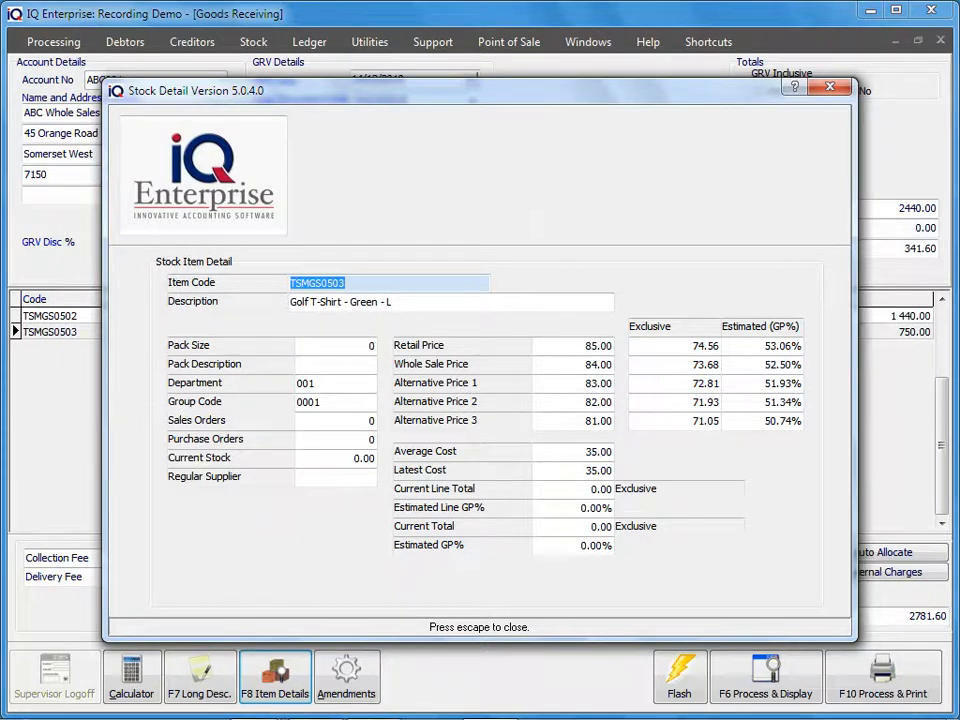
{"action": "key", "text": "Escape"}
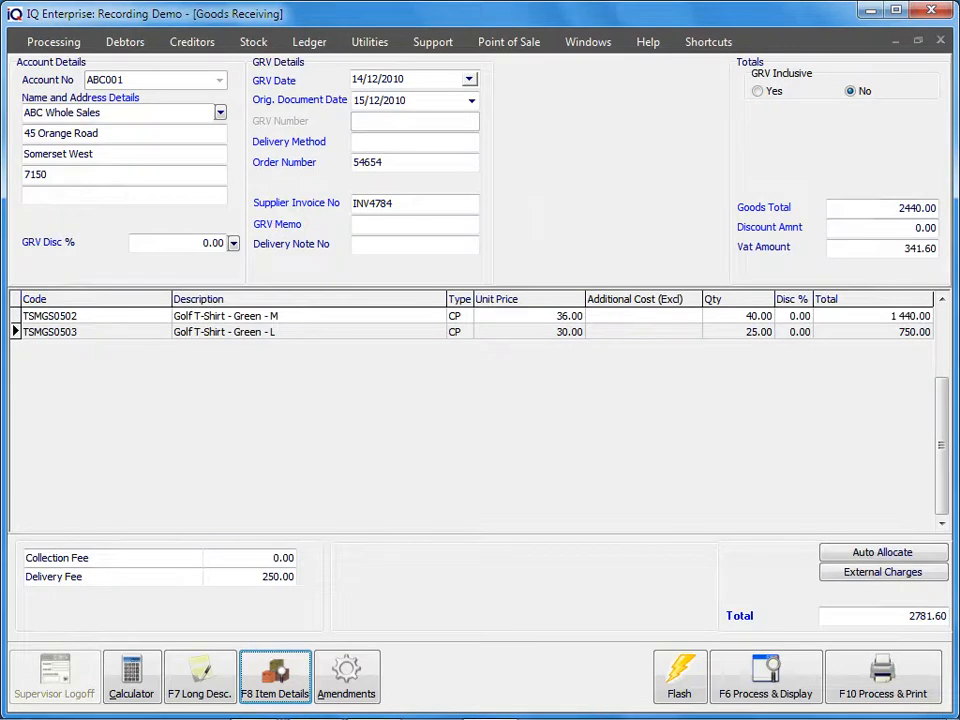
{"action": "key", "text": "Tab"}
{"action": "key", "text": "Tab"}
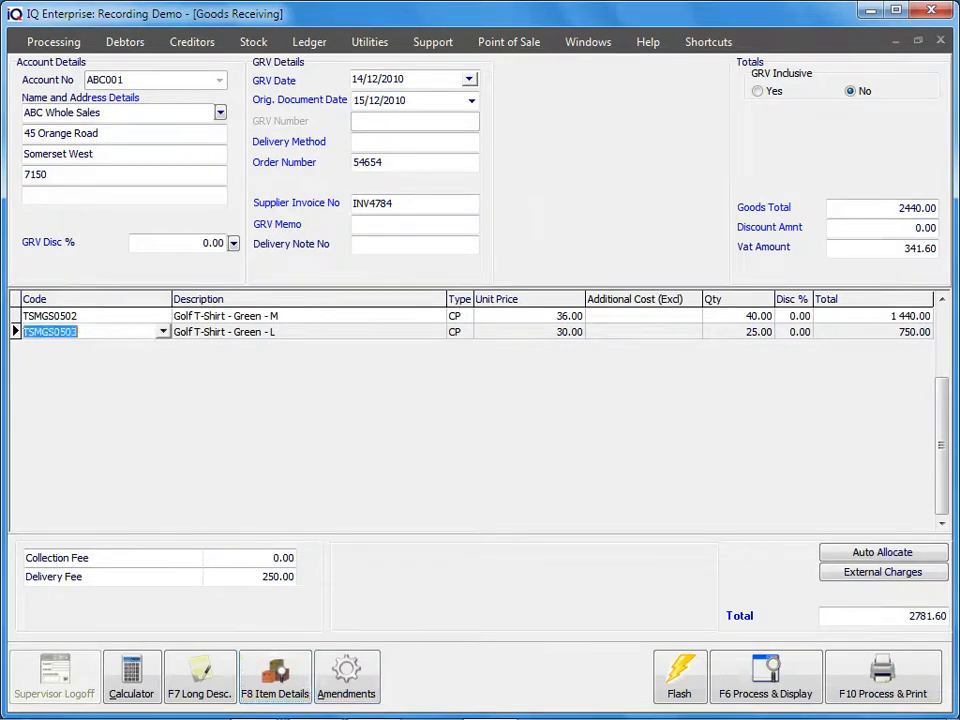
- Open stock amendments, change the description of item TSMGS0102 to "Golf T-Shirt - Black - Medium", accept it and close stock maintenance
{"action": "key", "text": "Down"}
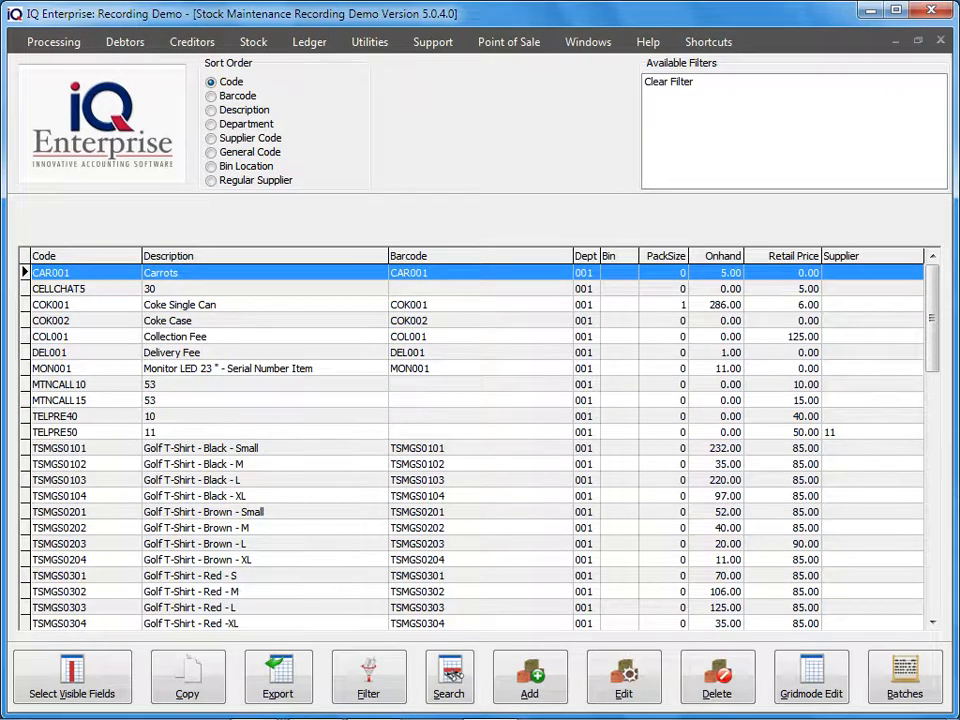
{"action": "double_click", "coordinate": [208, 464]}
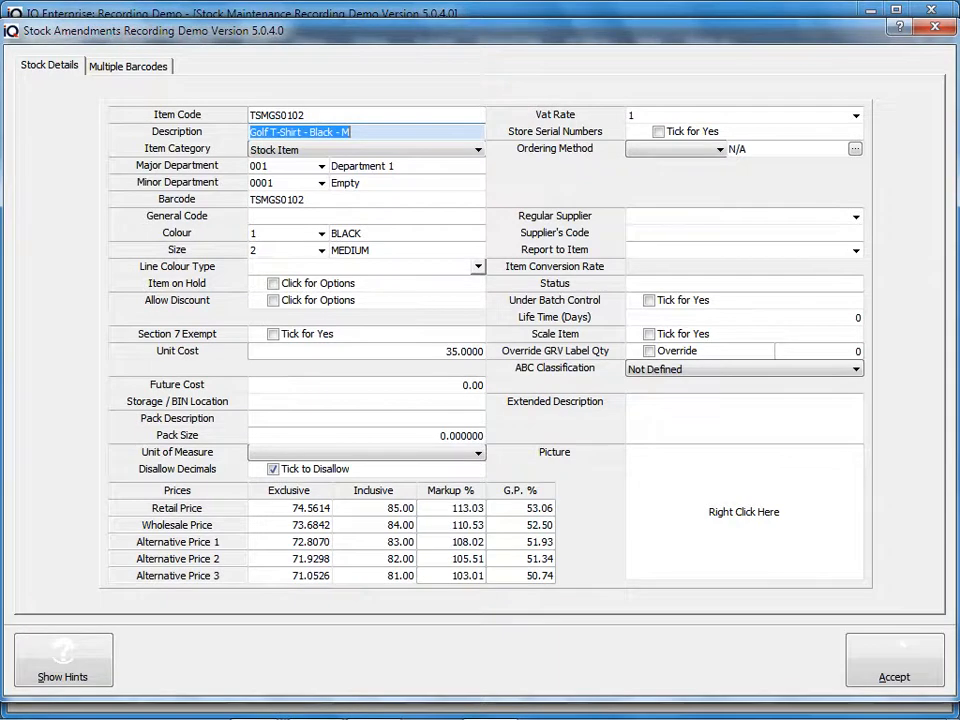
{"action": "key", "text": "End"}
{"action": "type", "text": "edium"}
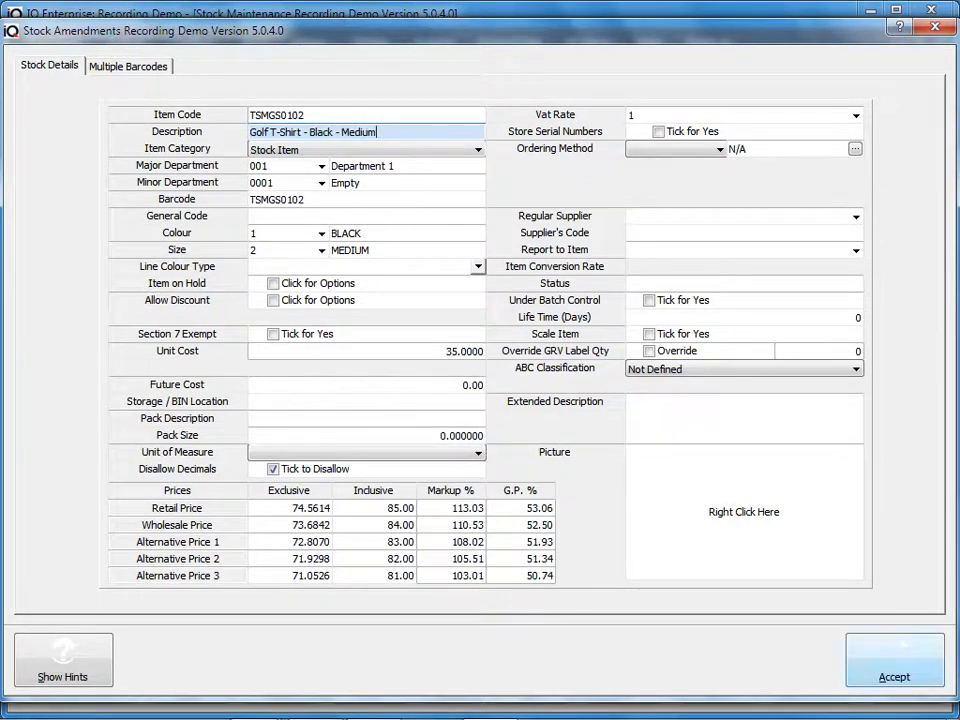
{"action": "left_click", "coordinate": [894, 659]}
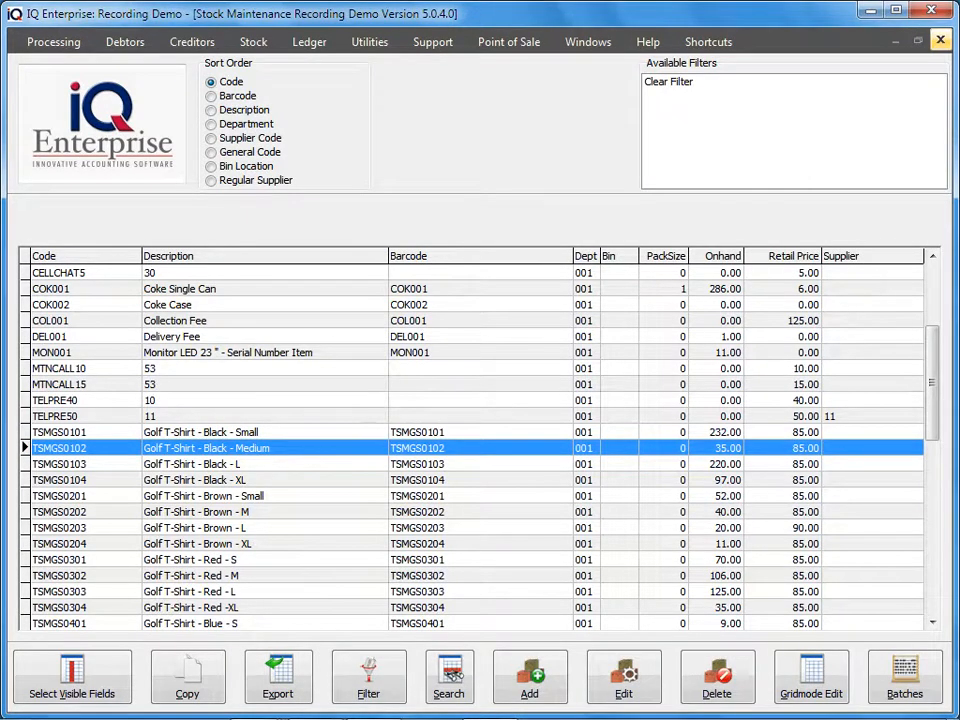
{"action": "left_click", "coordinate": [940, 40]}
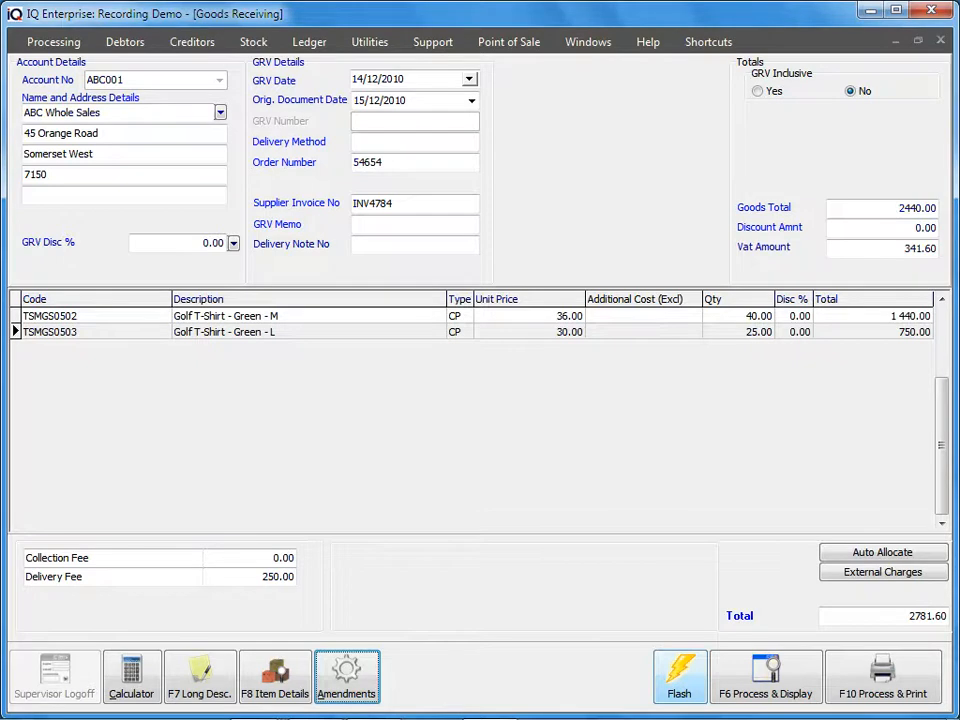
- Look through the available flash reports for goods receiving and close the list
{"action": "left_click", "coordinate": [680, 677]}
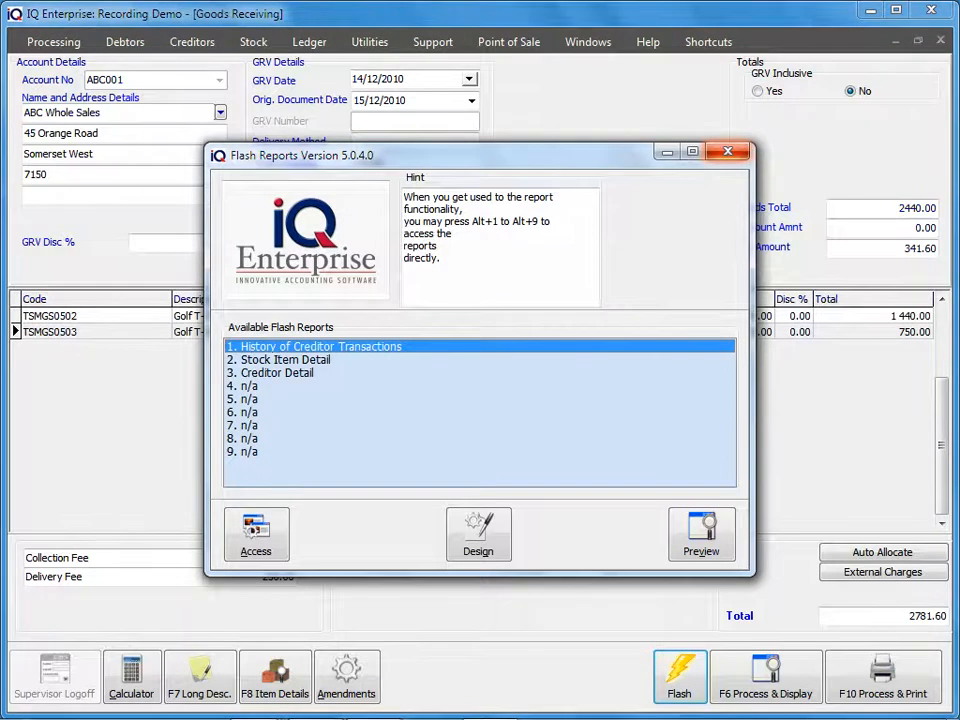
{"action": "key", "text": "Escape"}
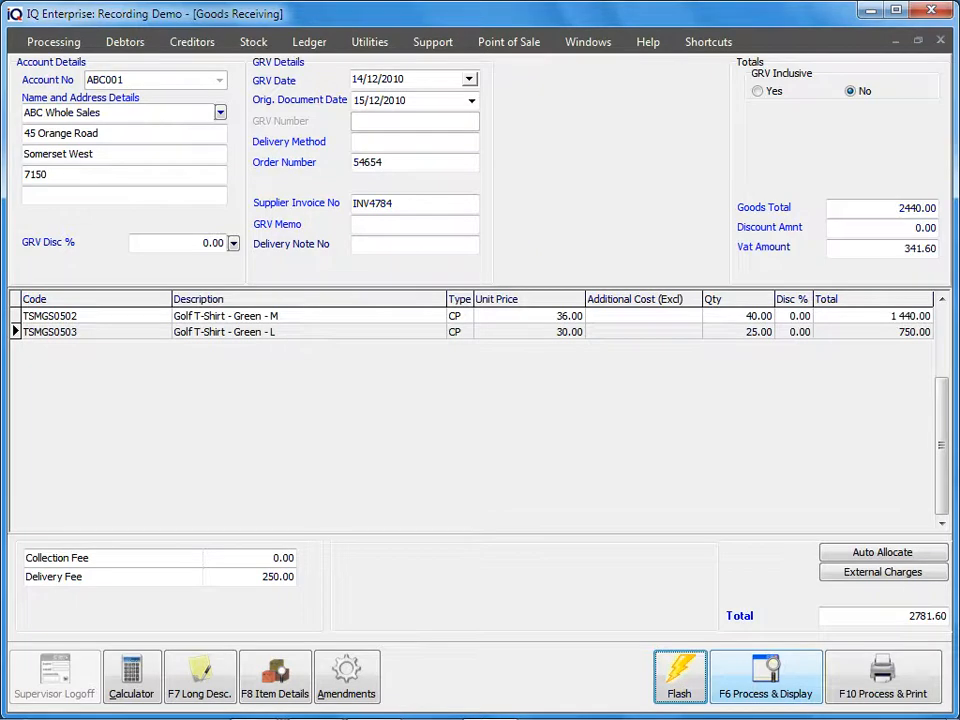
- Process the goods receipt for on-screen display and review the Goods Received Voucher down to its extra charges and totals
{"action": "left_click", "coordinate": [766, 678]}
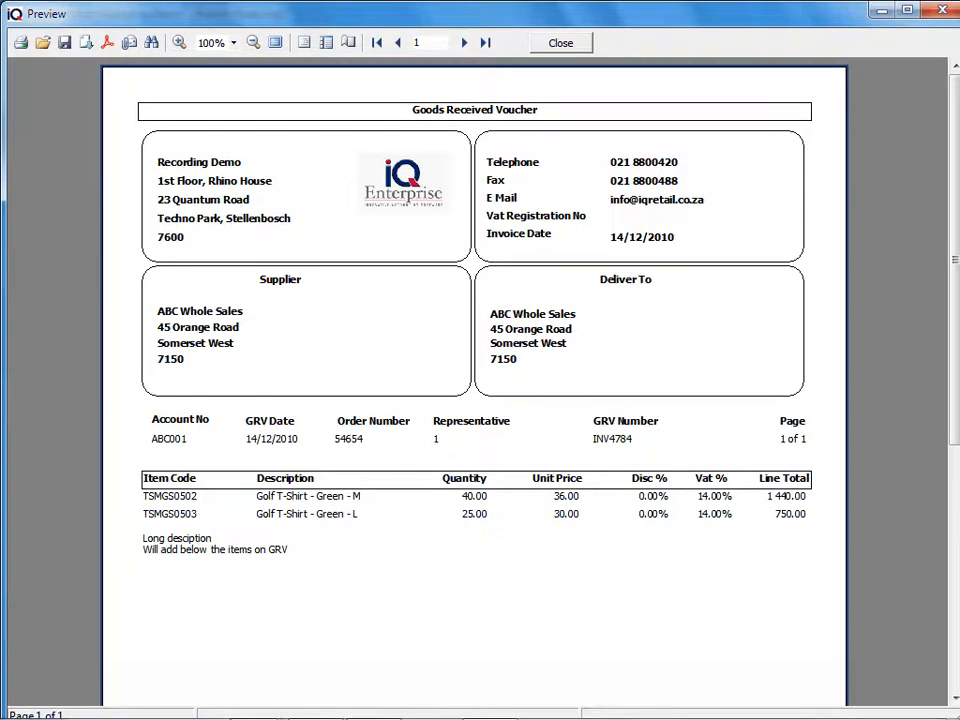
{"action": "scroll", "coordinate": [345, 478], "scroll_direction": "down", "scroll_amount": 8}
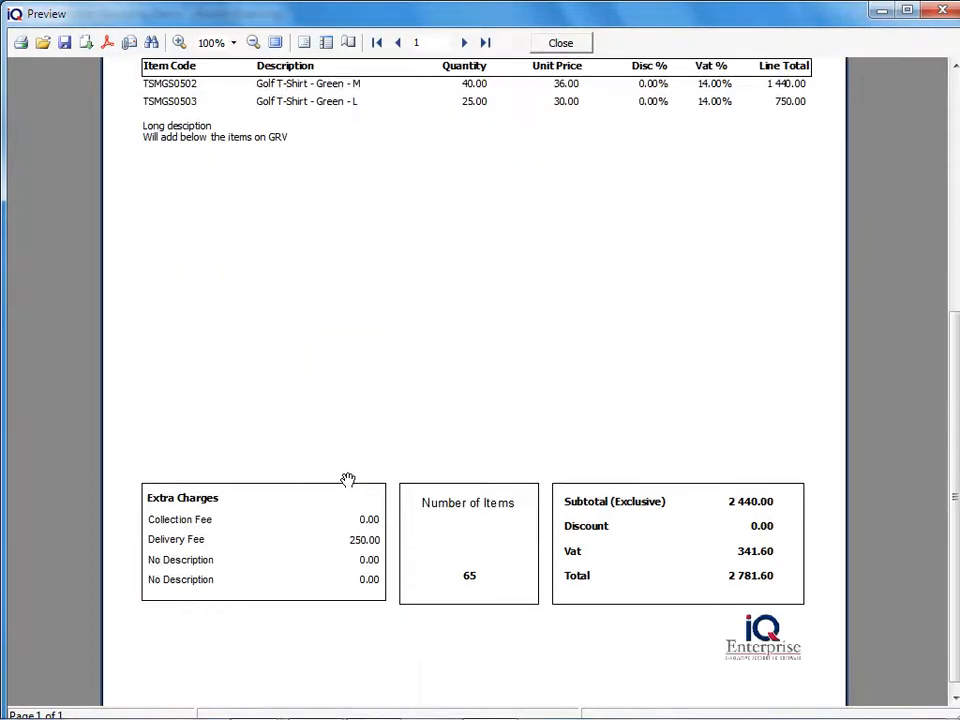
{"action": "scroll", "coordinate": [347, 480], "scroll_direction": "up", "scroll_amount": 8}
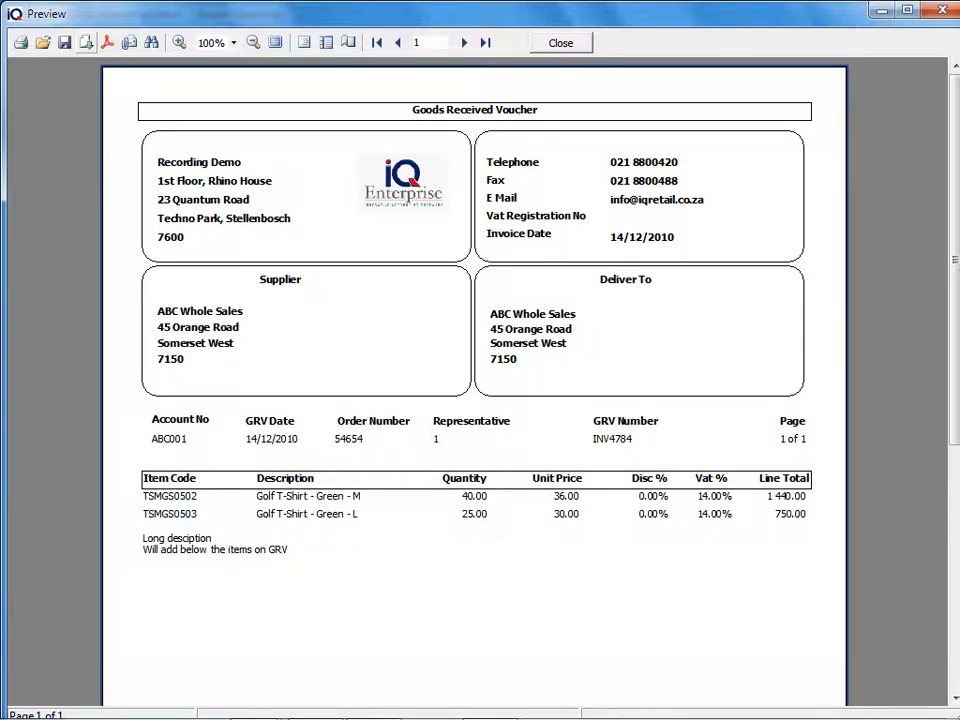
- Check the voucher preview's export formats, try zooming out and in, and close the preview
{"action": "left_click", "coordinate": [86, 42]}
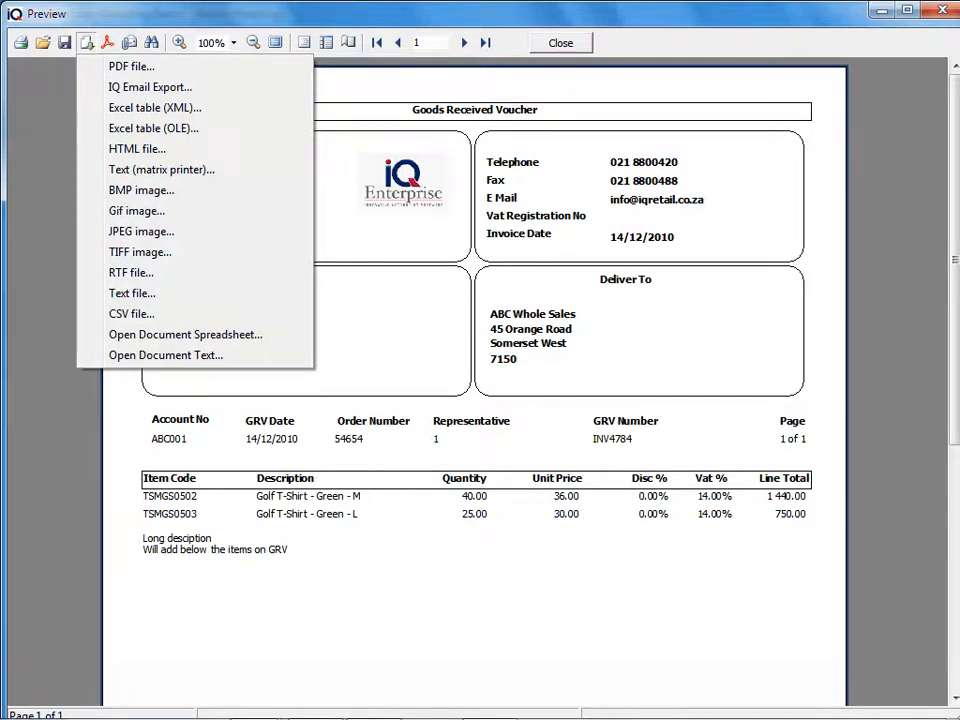
{"action": "left_click", "coordinate": [253, 42]}
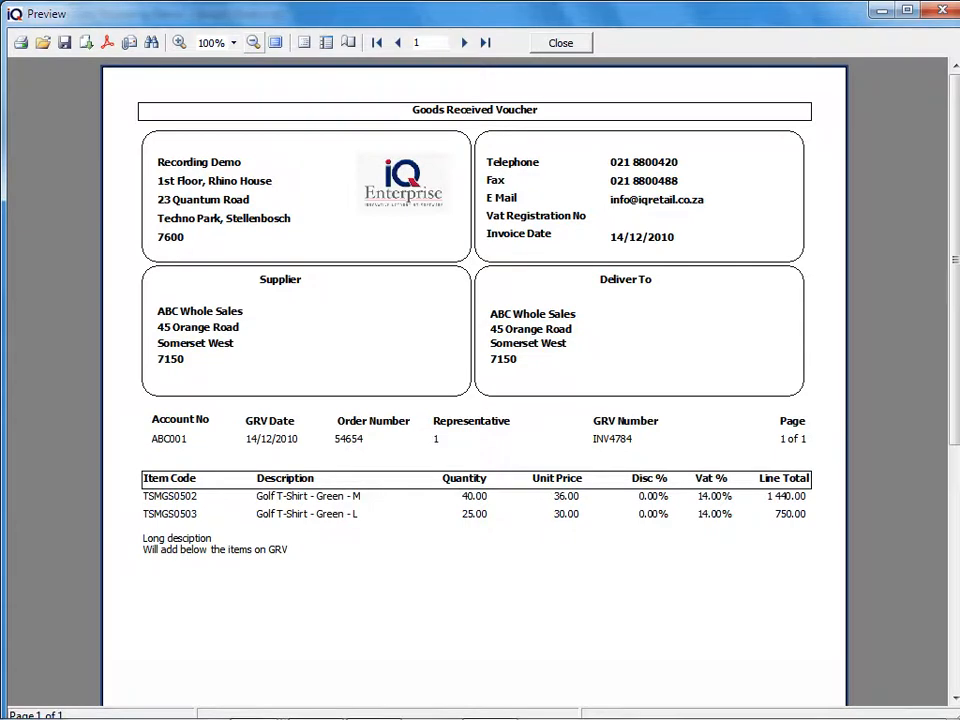
{"action": "left_click", "coordinate": [253, 43]}
{"action": "left_click", "coordinate": [179, 43]}
{"action": "key", "text": "Escape"}
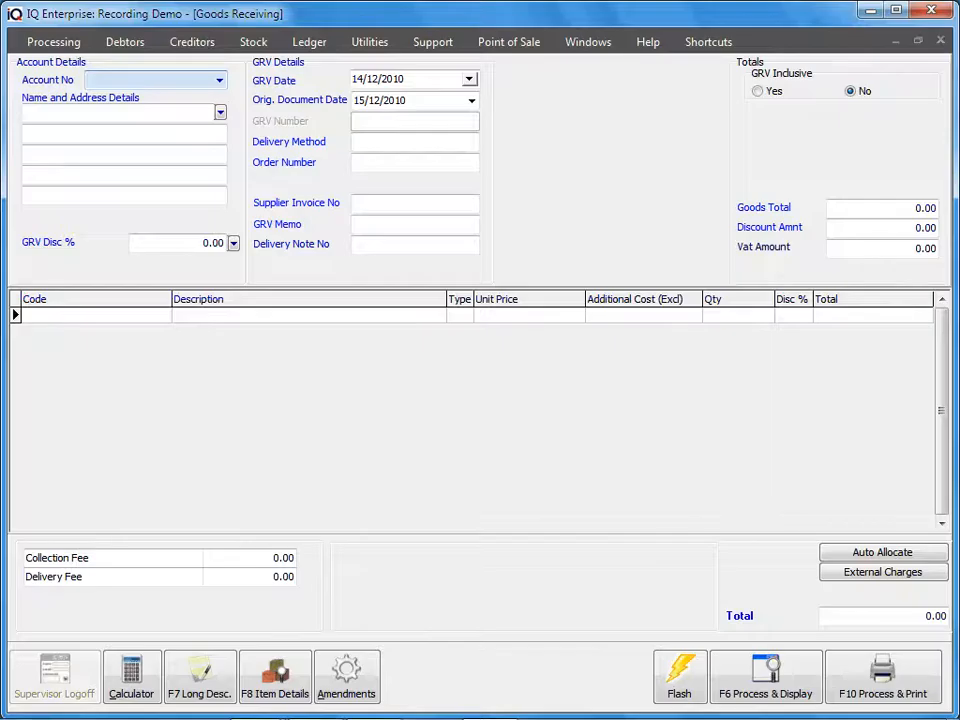